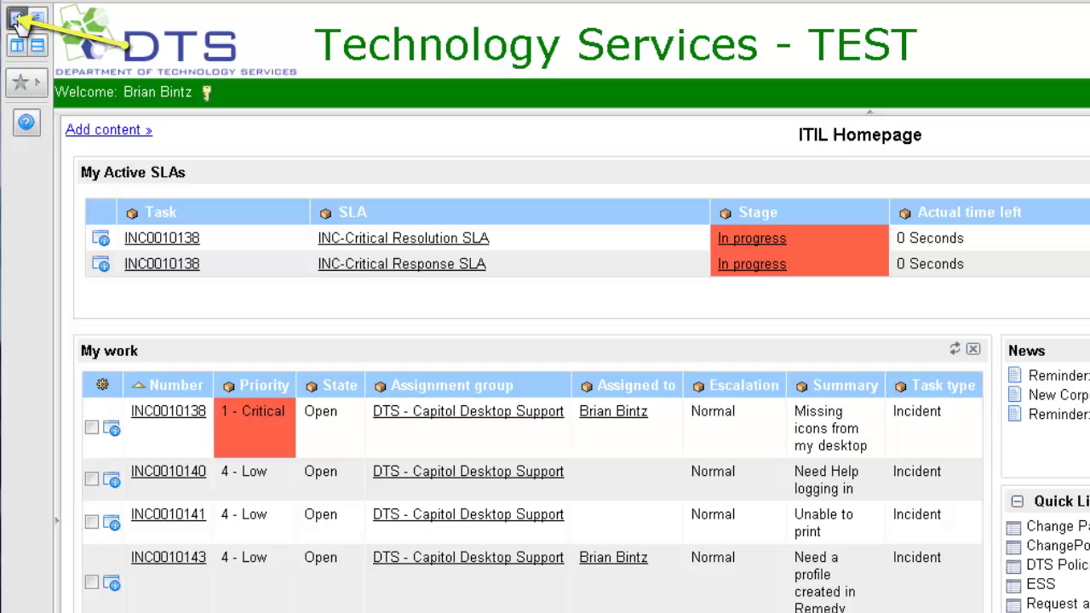
Show the application navigator, and hide and restore the header banner
left_click(18, 23)
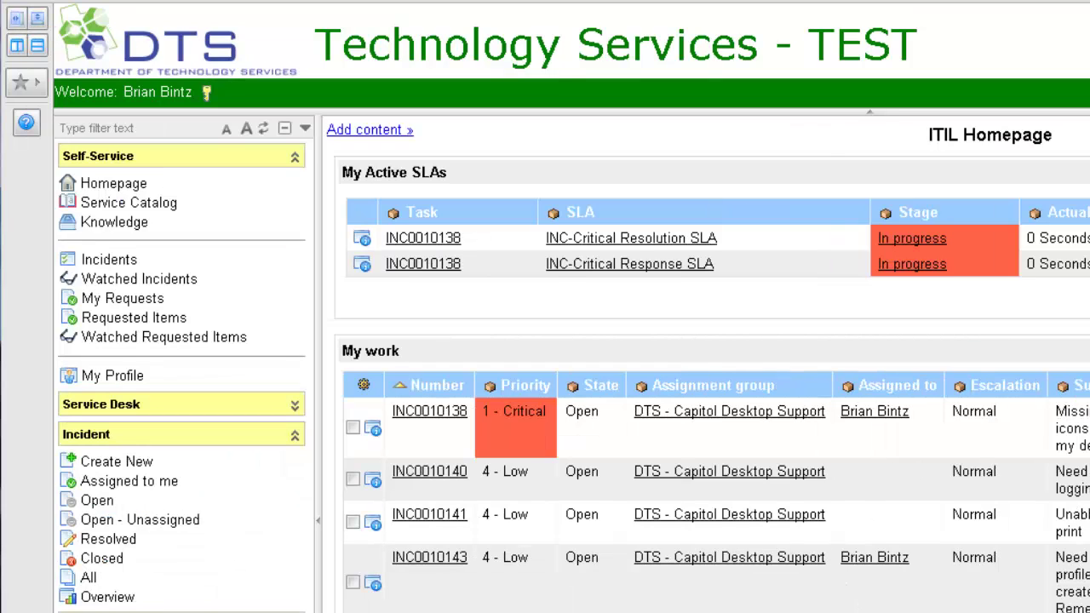
left_click(38, 17)
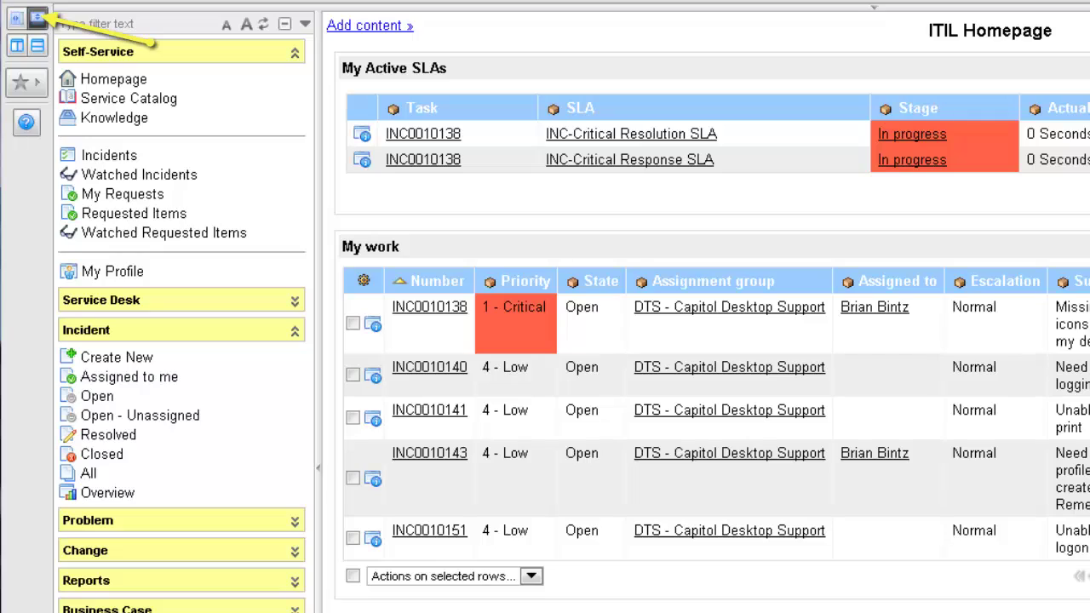
left_click(37, 19)
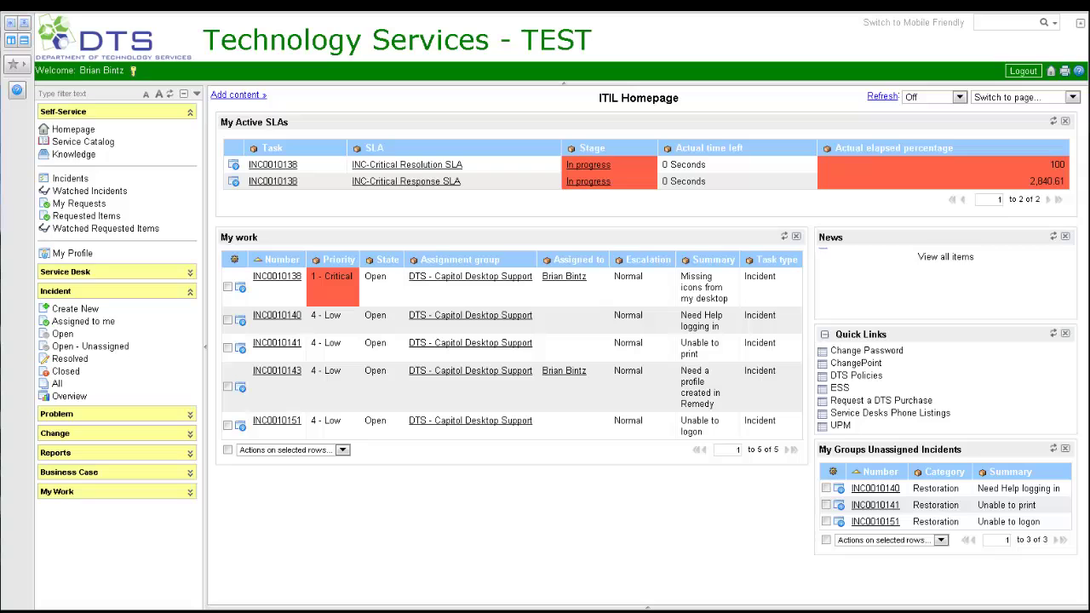
Try splitting the content area vertically and horizontally, and return it to a single pane
left_click(10, 40)
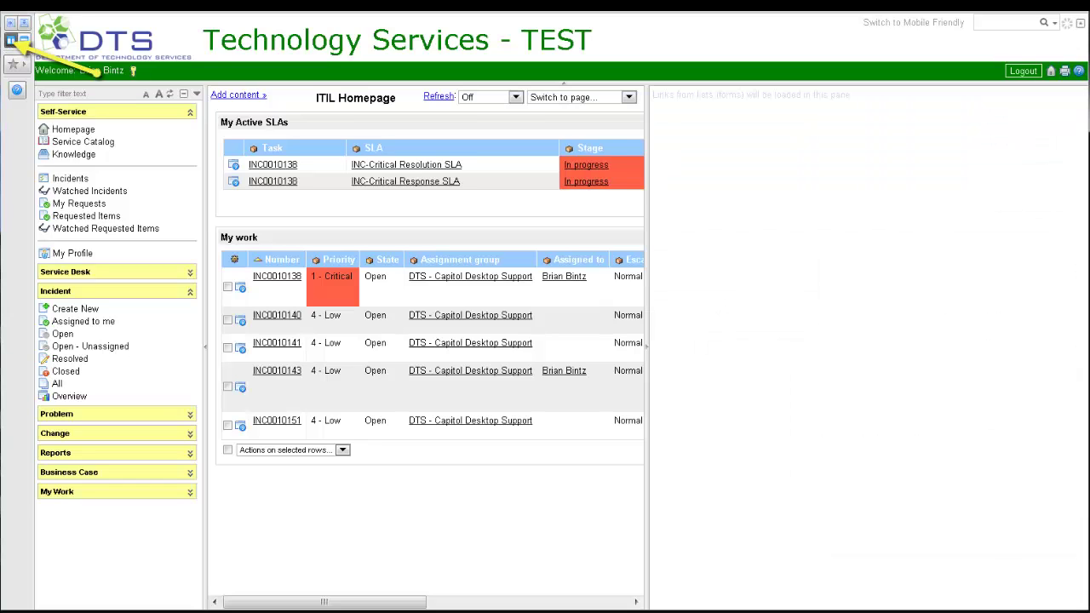
left_click(24, 40)
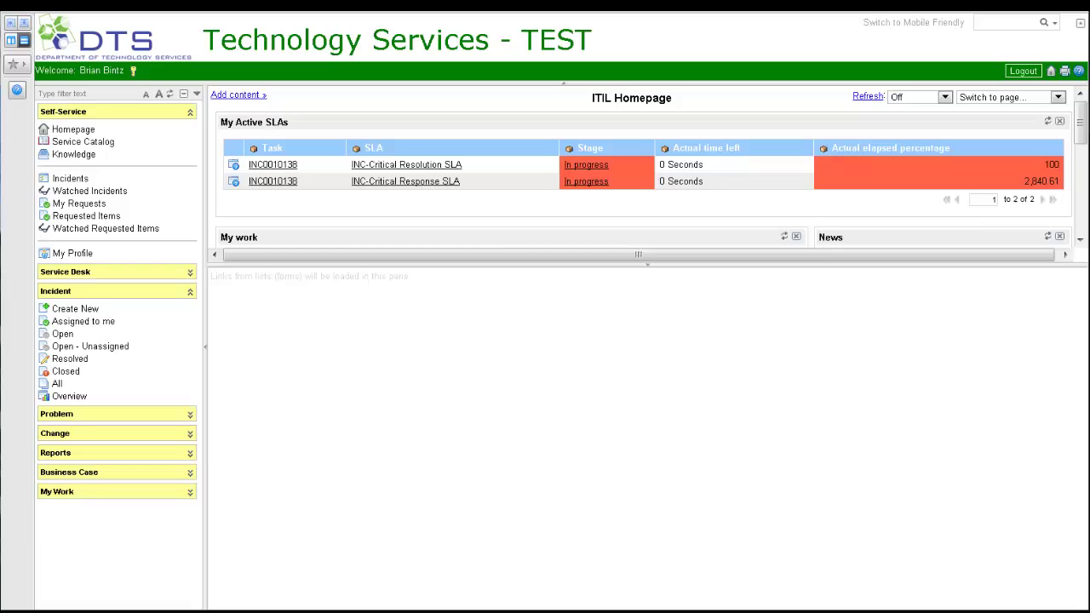
left_click(23, 40)
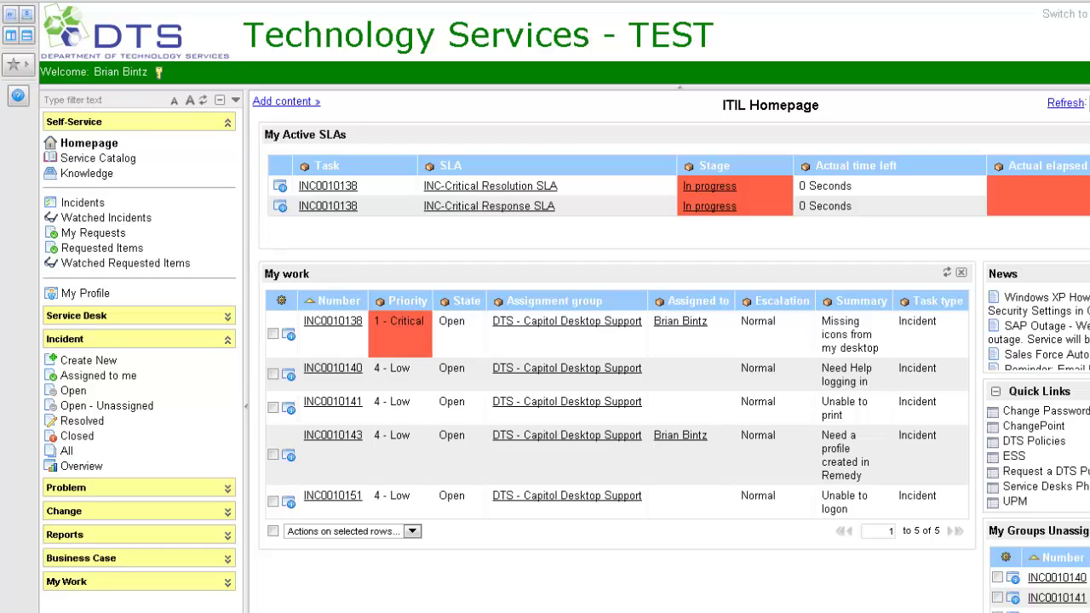
Filter the application navigator for "Incident" and clear the filter again
left_click(85, 99)
type("Incident")
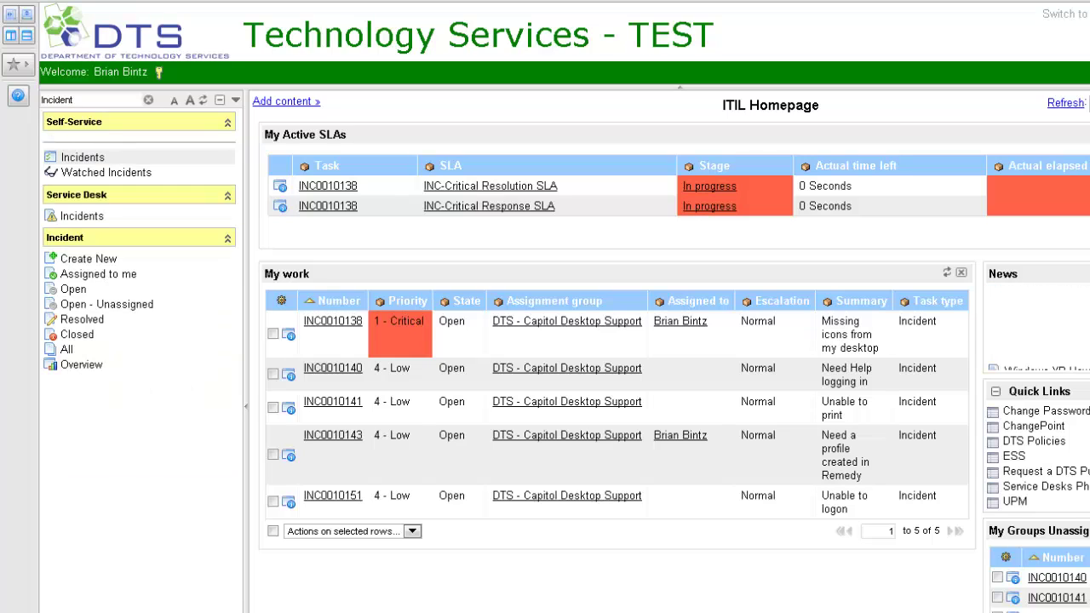
key("BackSpace")
key("BackSpace")
key("BackSpace")
key("BackSpace")
key("BackSpace")
key("BackSpace")
key("BackSpace")
key("BackSpace")
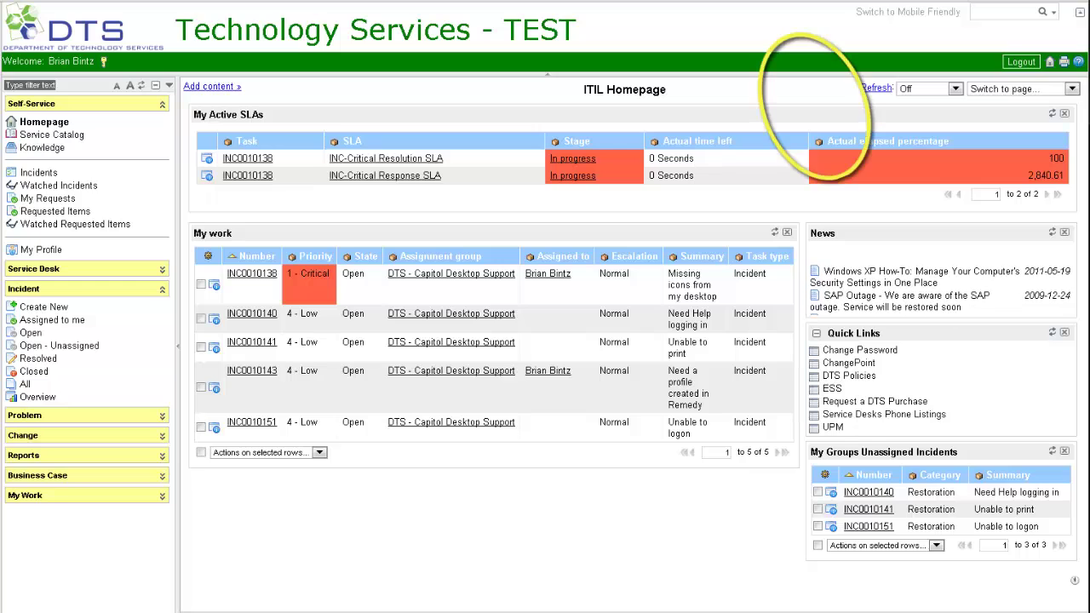
Set the ITIL Homepage to refresh automatically every 5 minutes
left_click(937, 88)
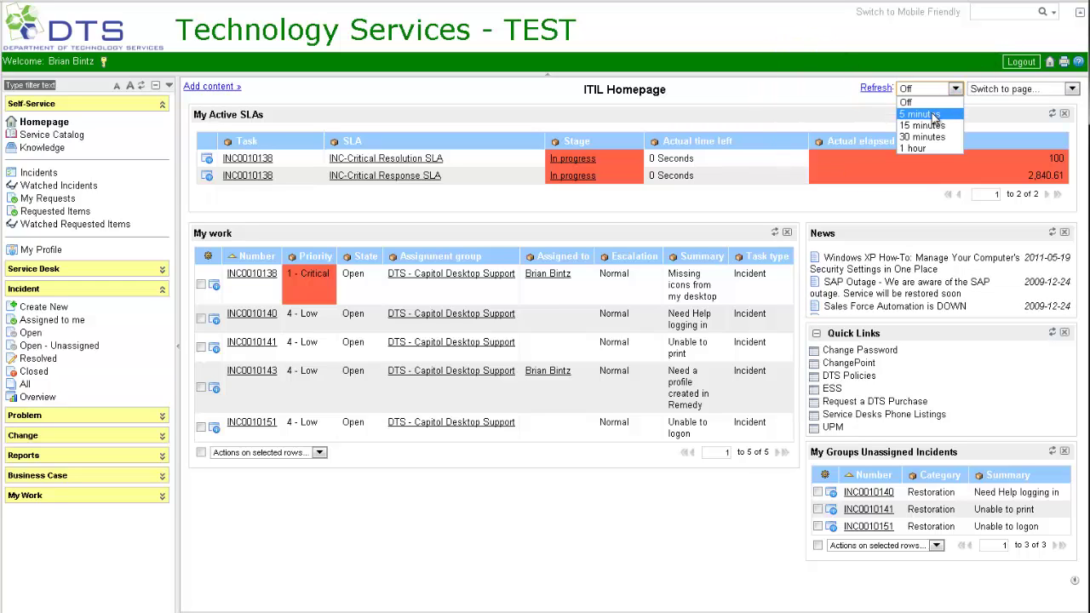
left_click(932, 115)
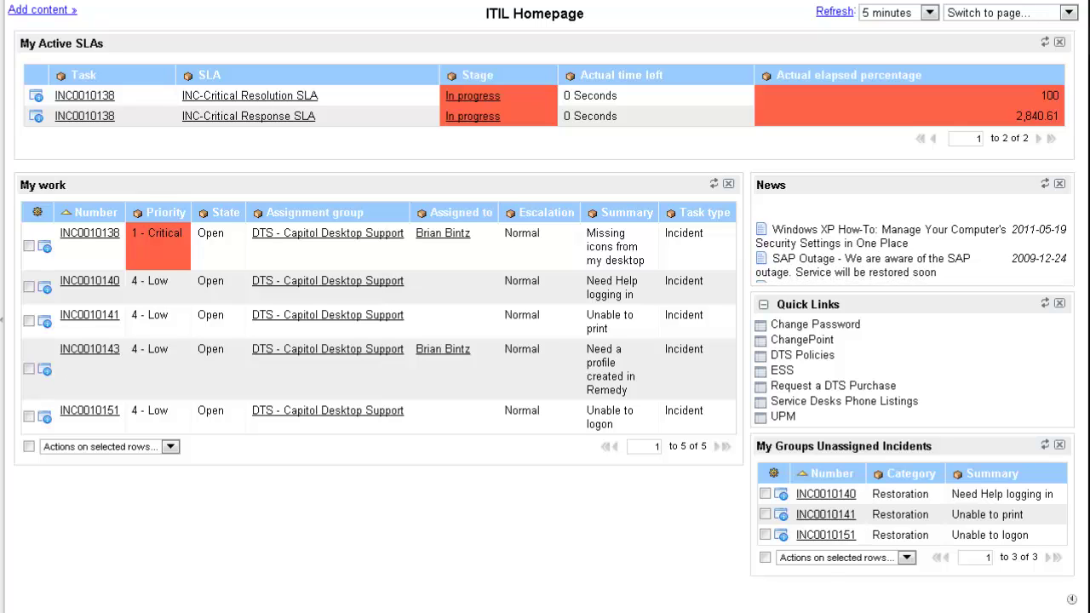
Review the context options for the "Need Help logging in" incident under My Groups Unassigned Incidents and dismiss them
left_click(89, 233)
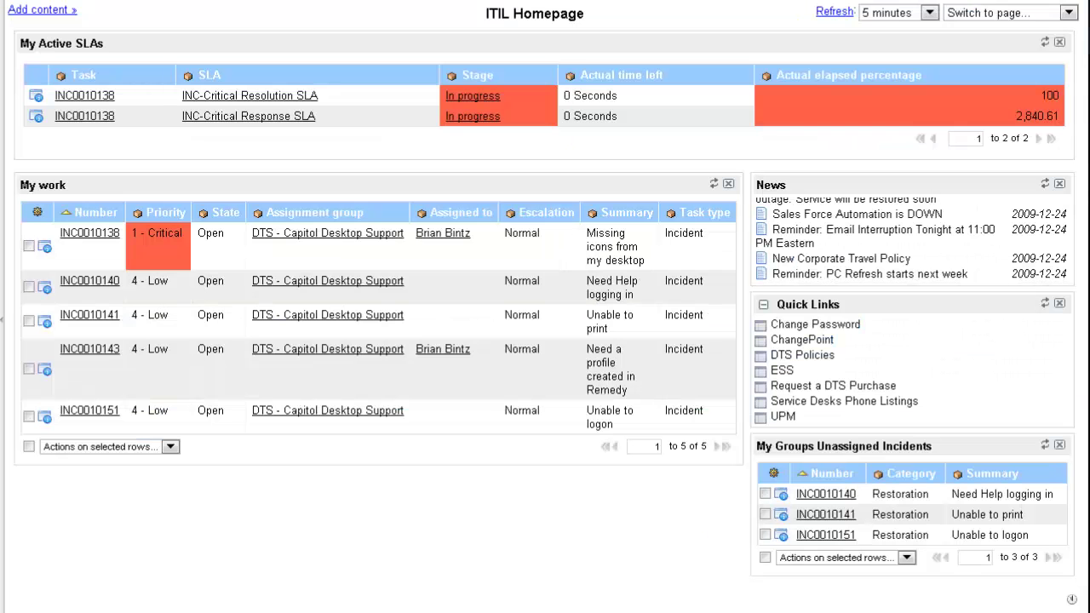
right_click(847, 495)
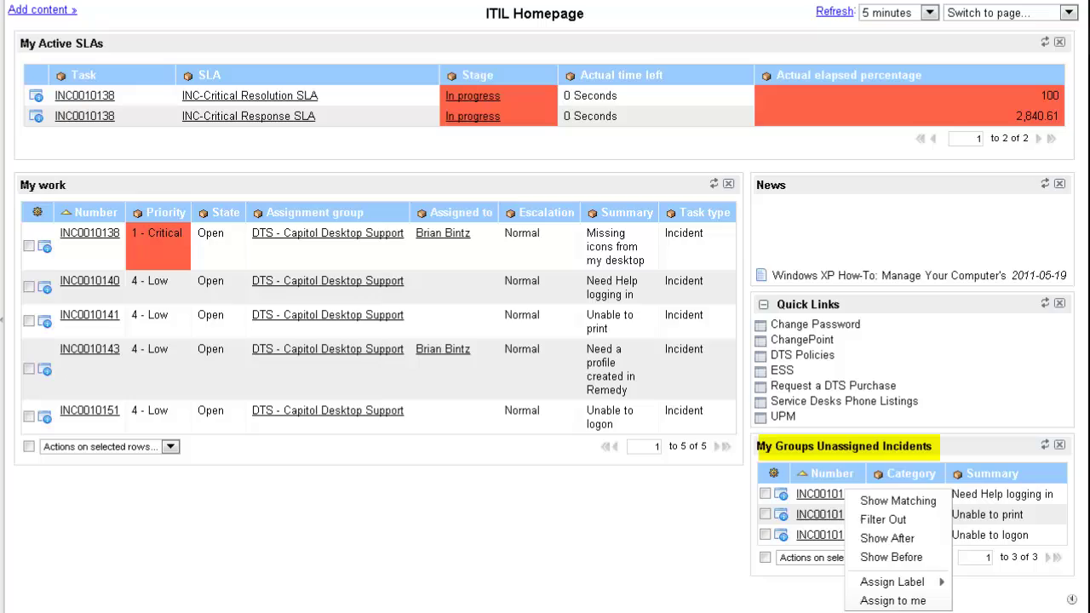
key("Escape")
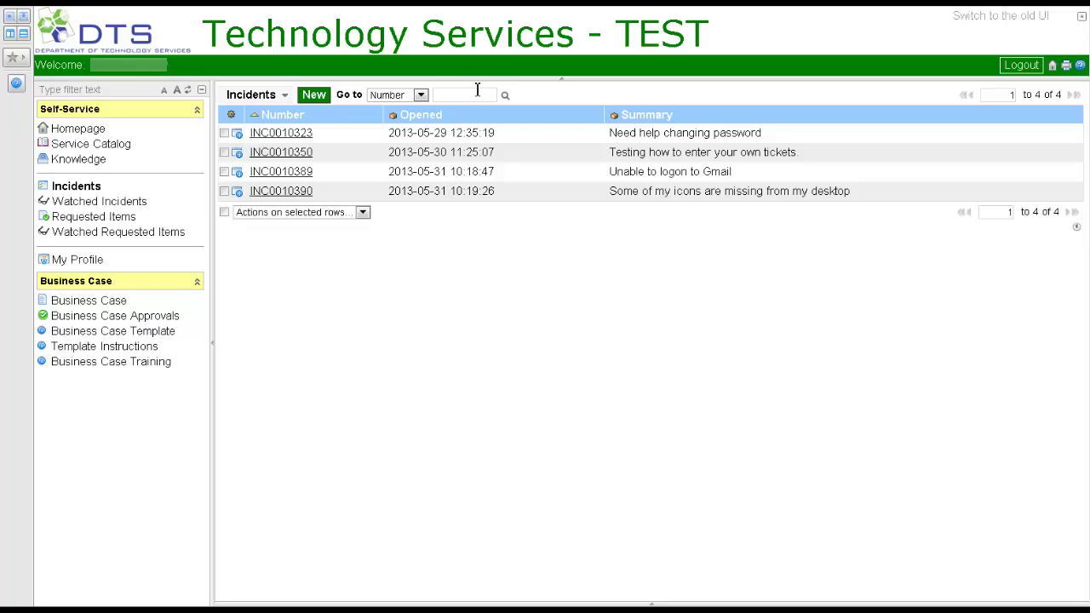
Add yourself to the watch list of the "Need help changing password" incident and update the record
left_click(305, 136)
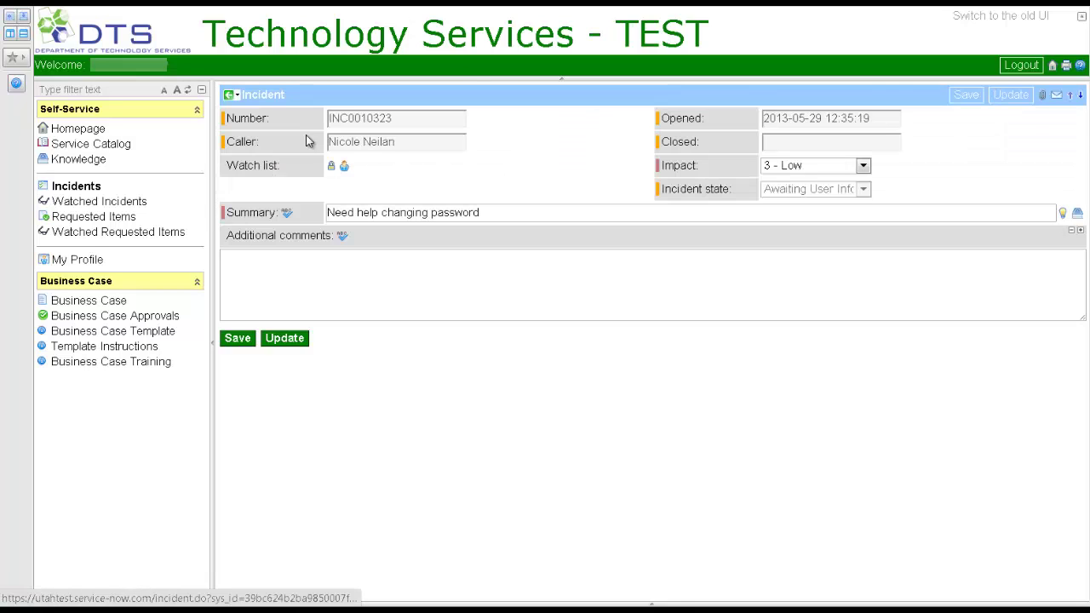
left_click(345, 168)
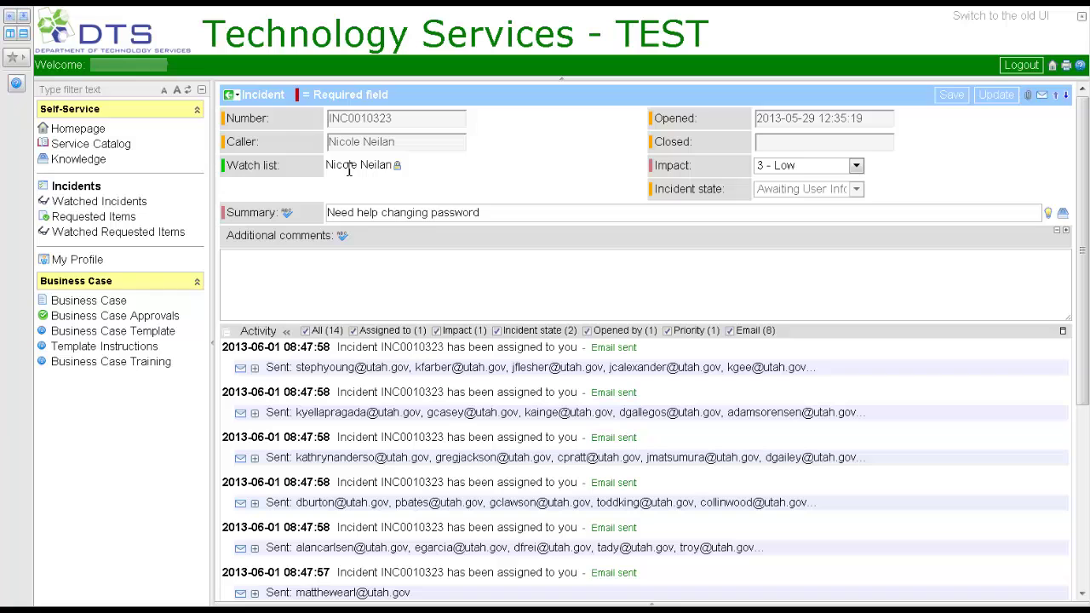
left_click(1007, 98)
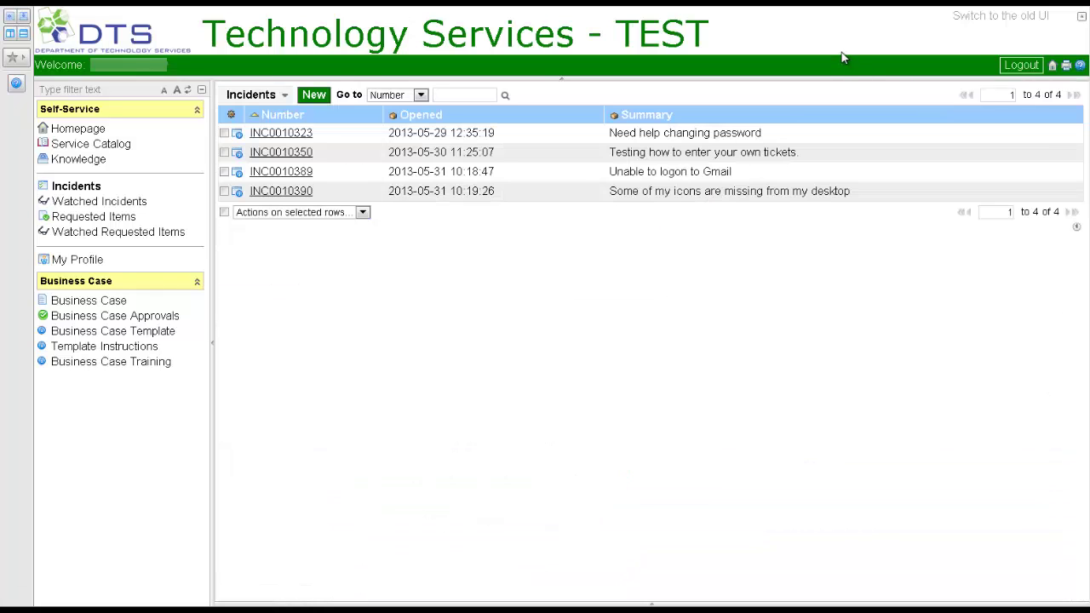
Open the "Need help changing password" incident from Watched Incidents and remove yourself from its watch list
left_click(130, 208)
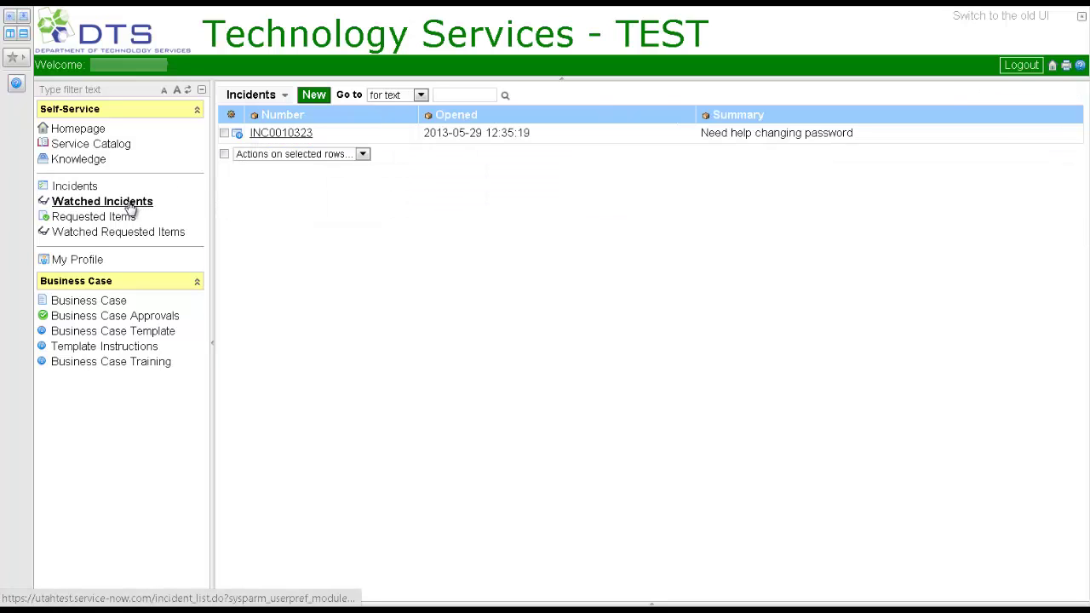
left_click(279, 136)
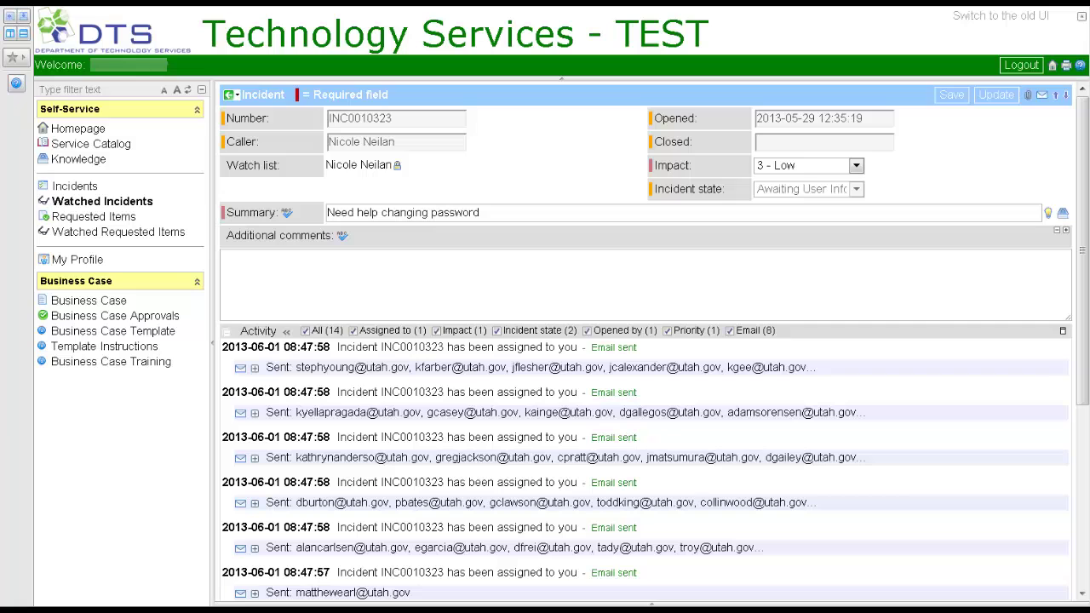
left_click(396, 166)
left_click(374, 166)
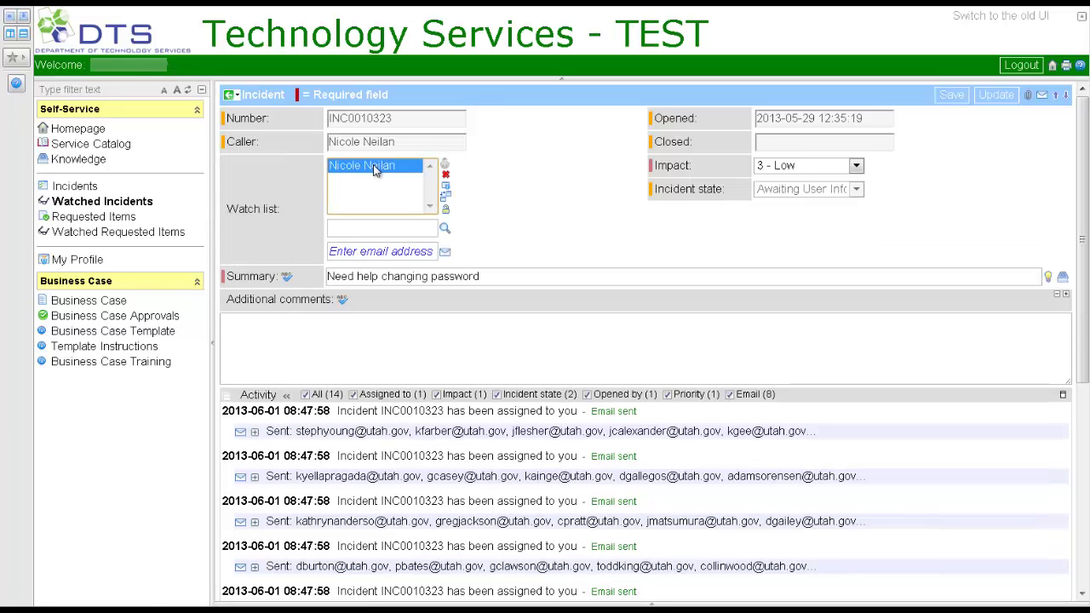
left_click(446, 175)
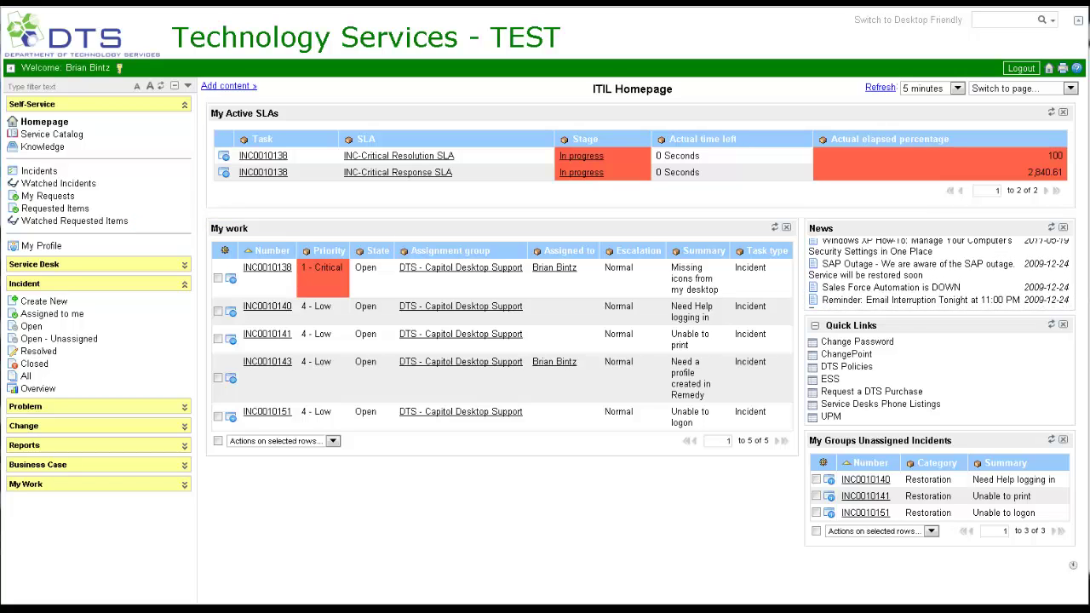
Open the notification preferences from My Profile, and view the new device form before closing it unfilled
left_click(43, 245)
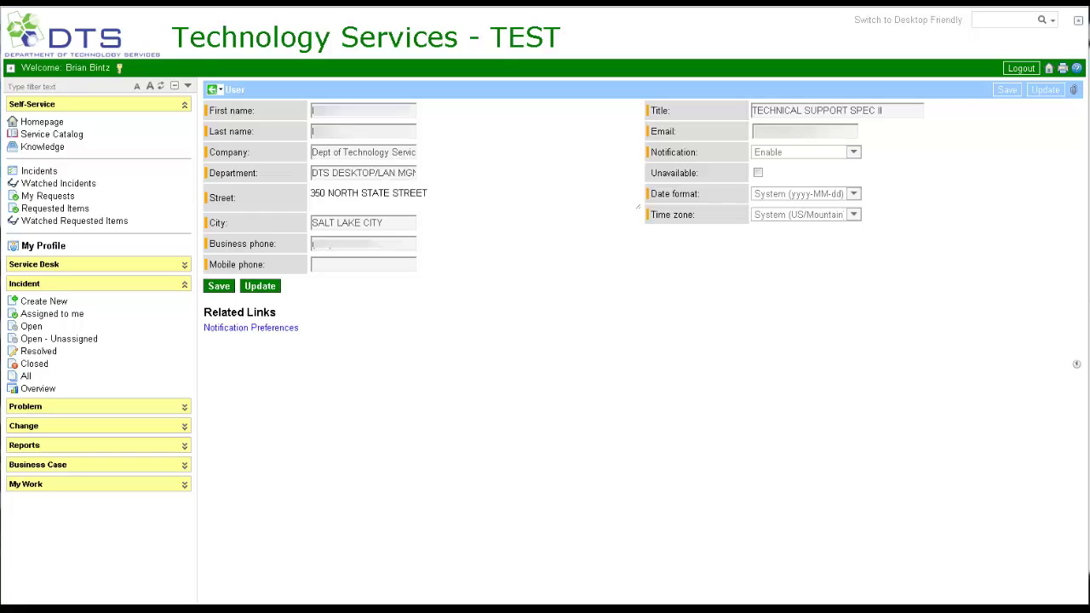
left_click(219, 286)
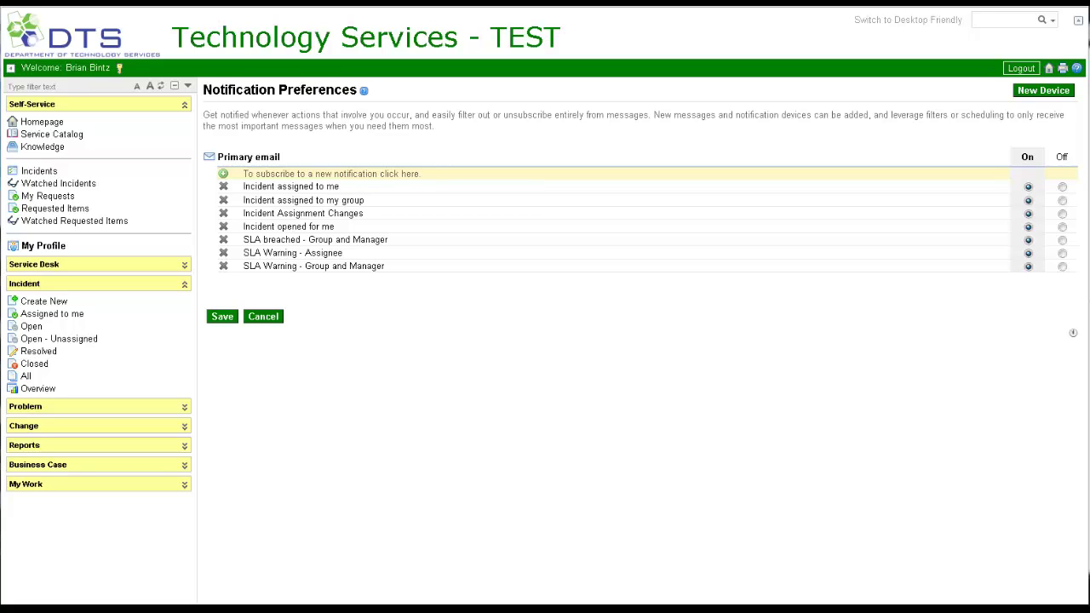
left_click(1064, 91)
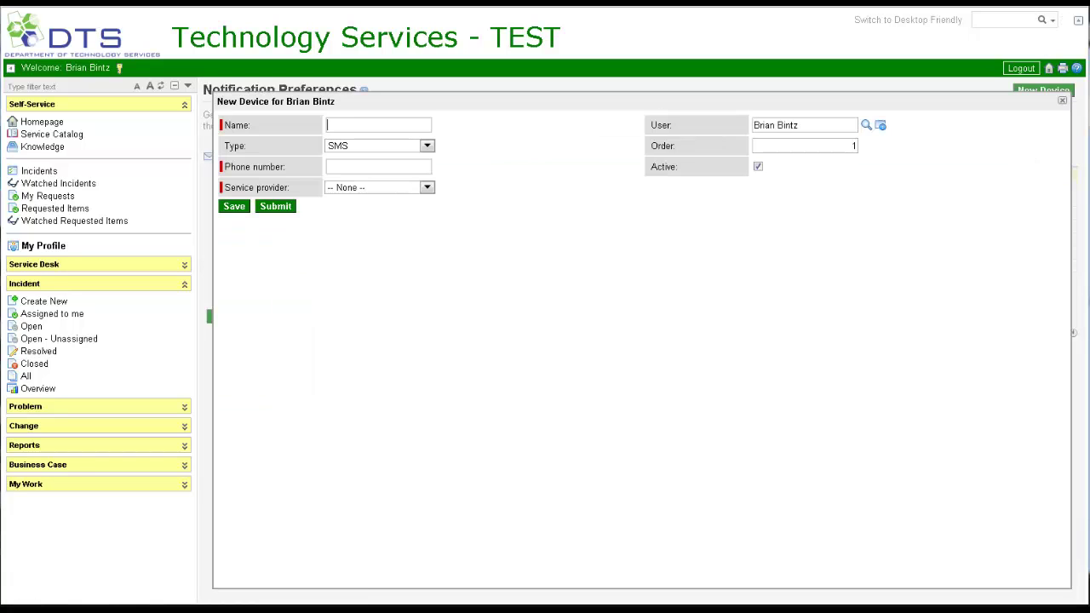
key("Escape")
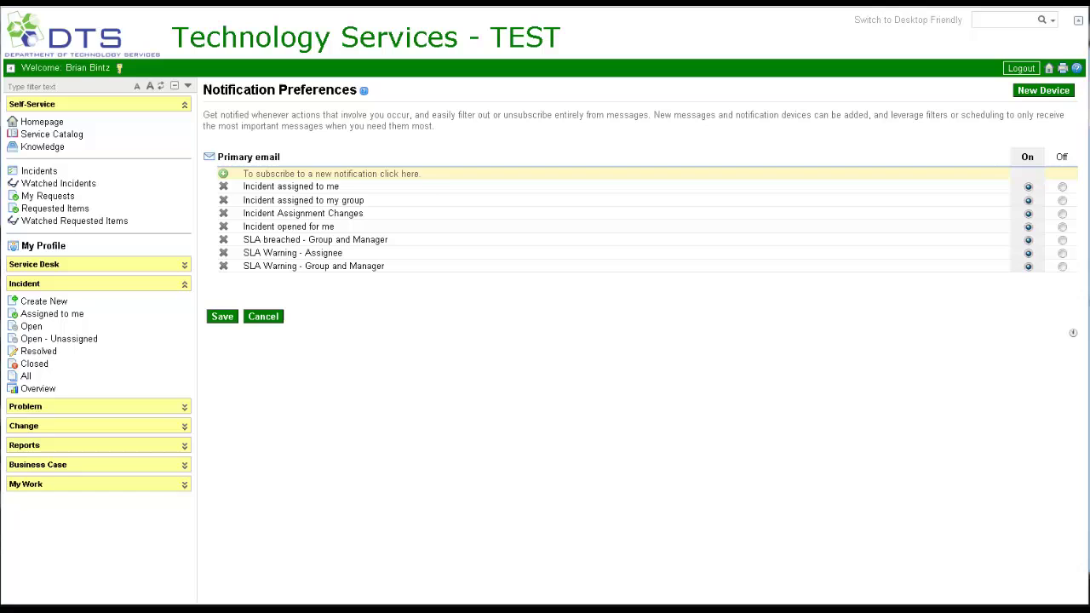
Start a new notification subscription for the primary email and look through the email notifications available as its message
left_click(226, 175)
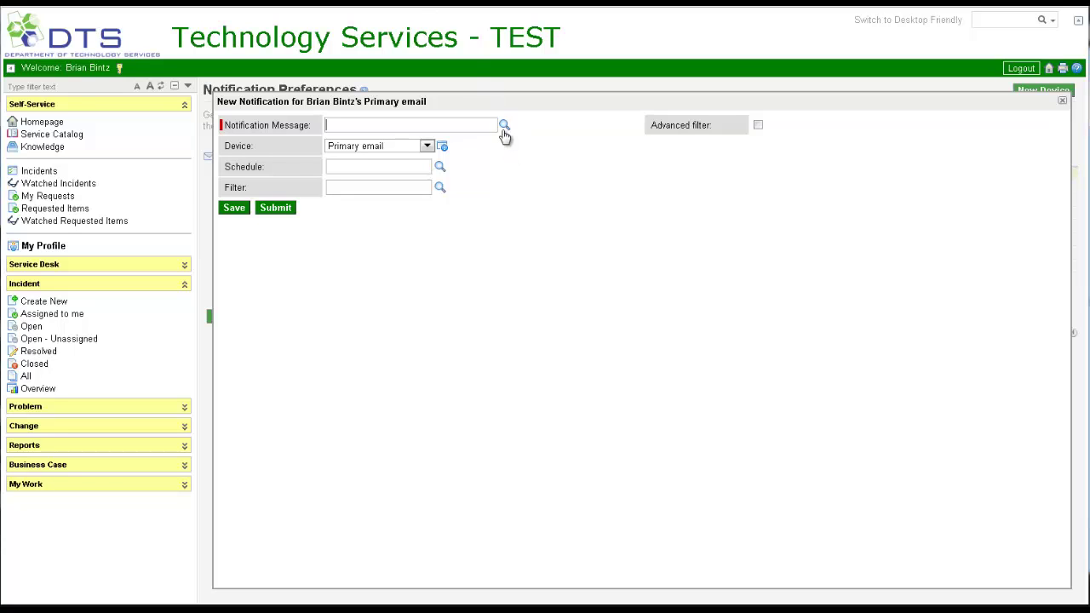
left_click(504, 125)
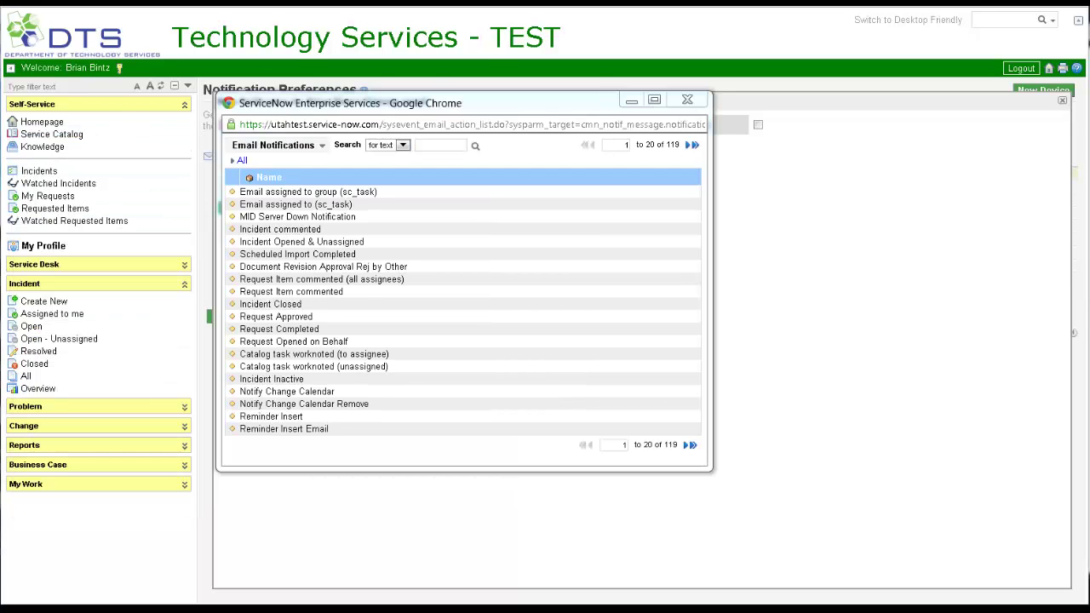
left_click(402, 145)
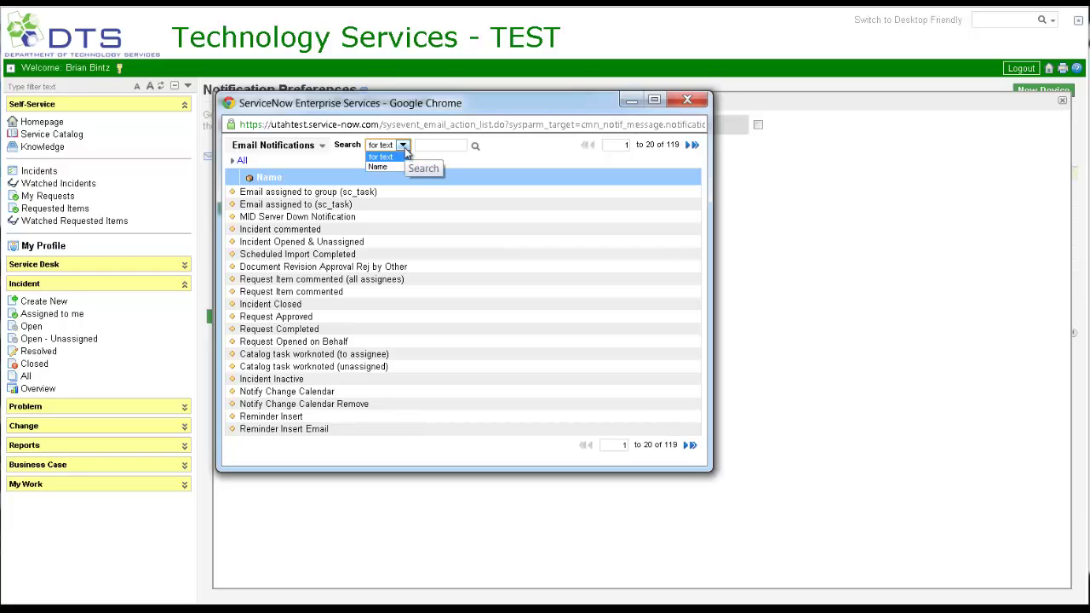
left_click(405, 147)
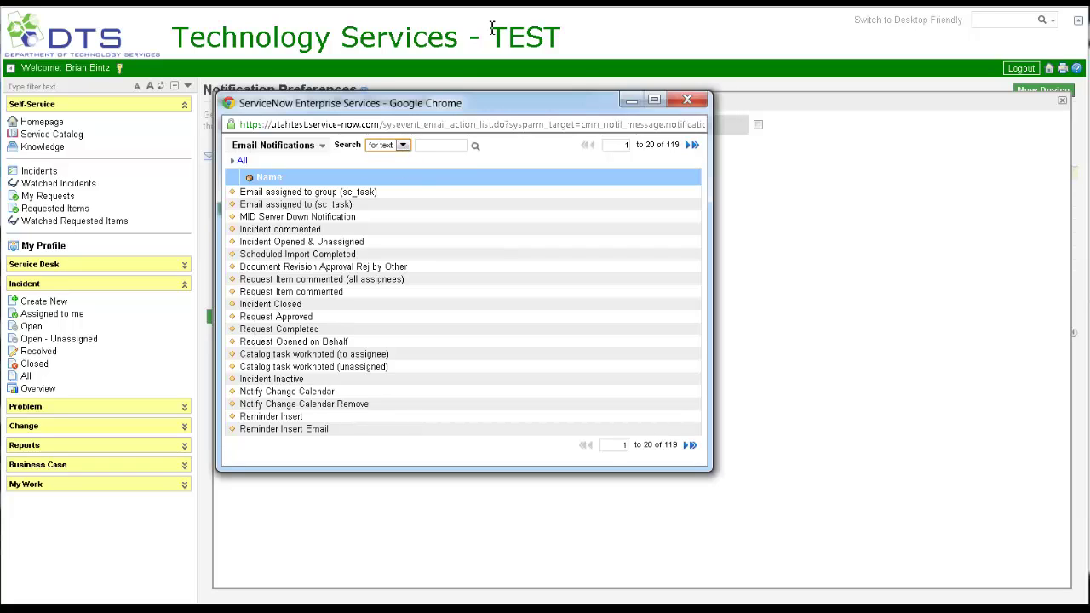
left_click(442, 143)
key("Return")
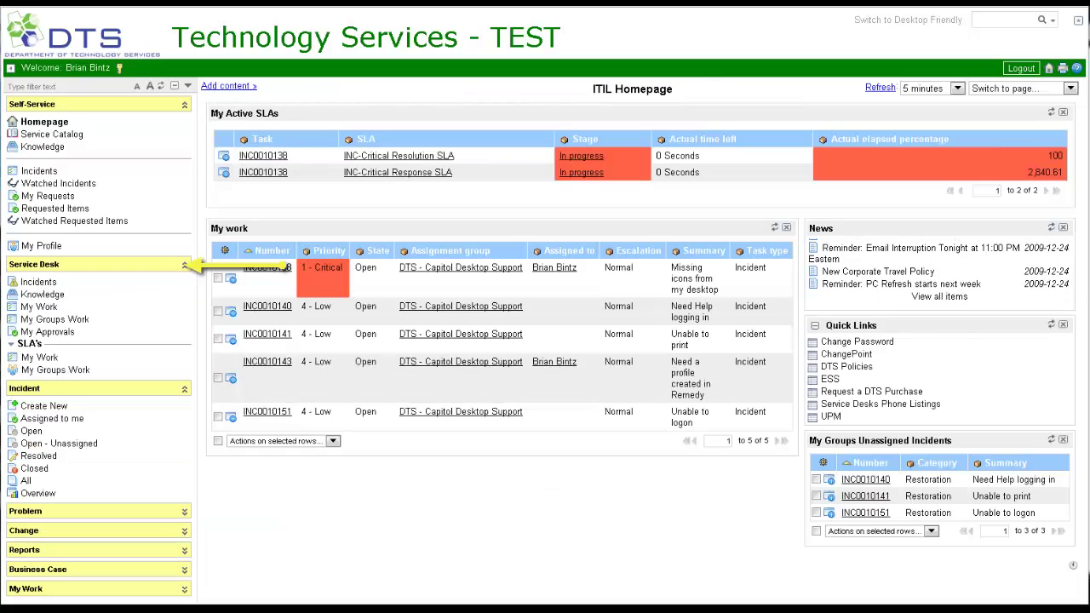
View the Service Desk SLA lists for your own work and your groups' work
left_click(40, 282)
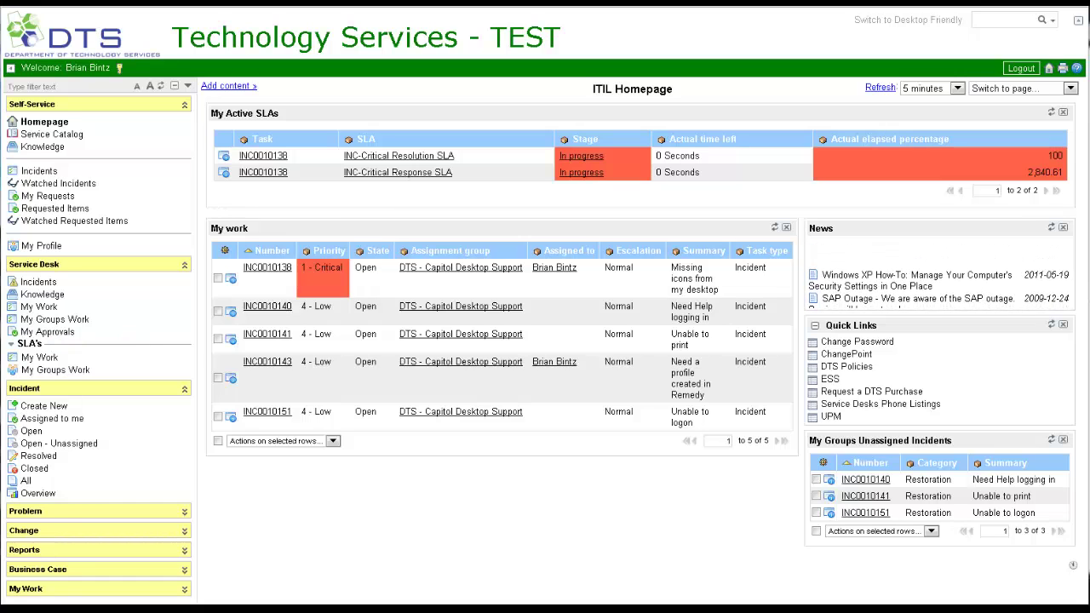
left_click(39, 358)
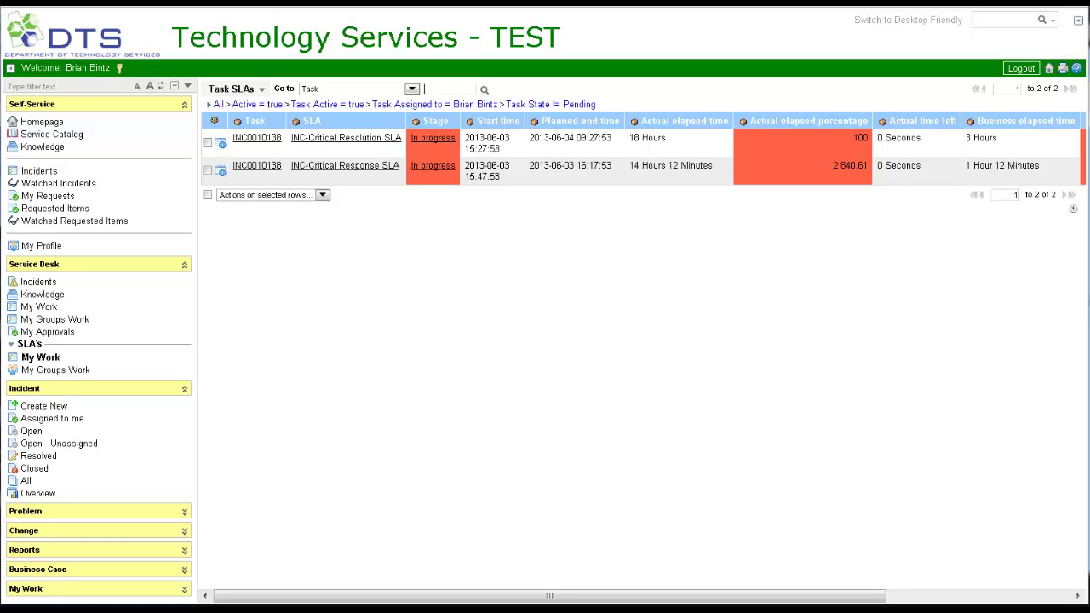
left_click(51, 371)
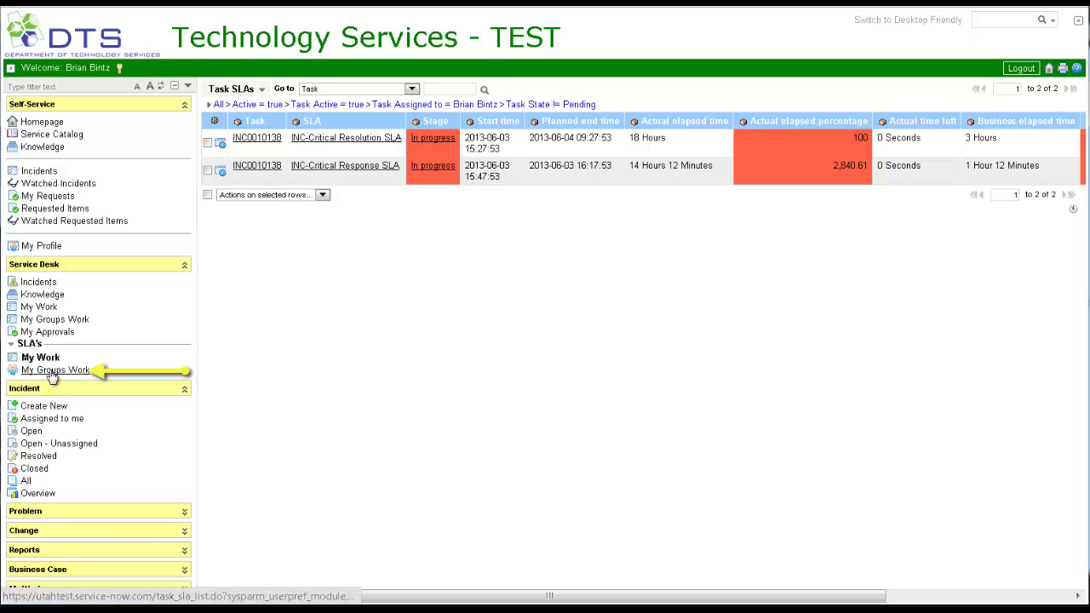